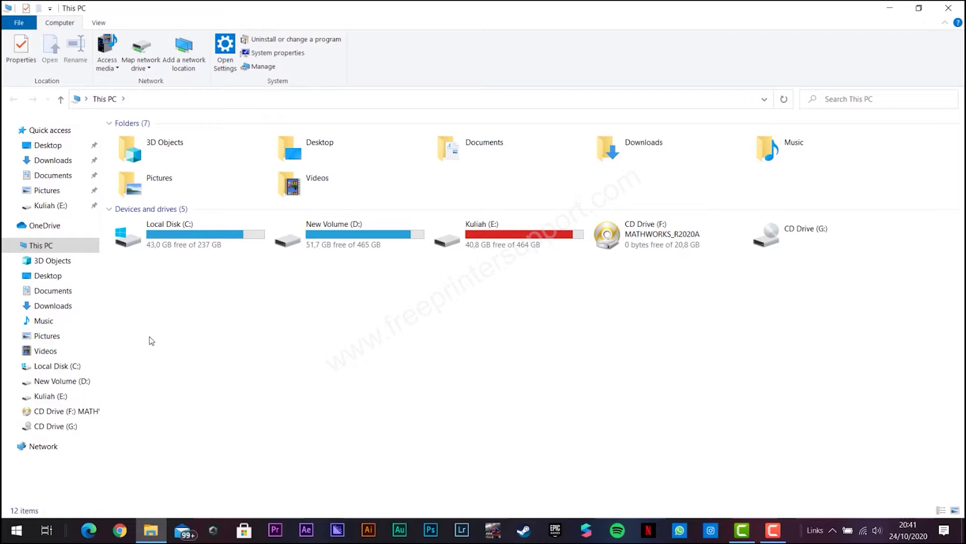
# Check This PC's Properties show Windows 10 Home 64-bit, then close the System window.
pyautogui.click(72, 243)
pyautogui.rightClick(71, 243)
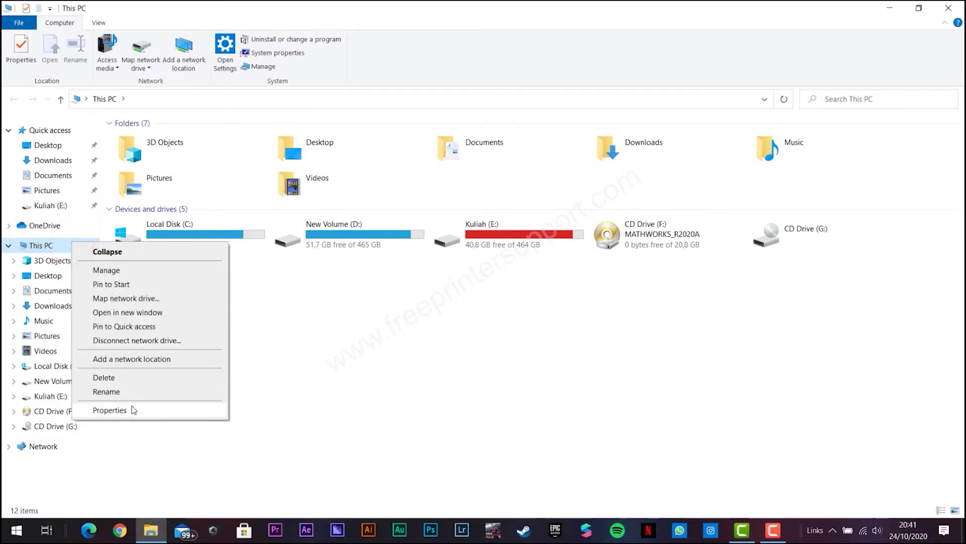
pyautogui.click(109, 410)
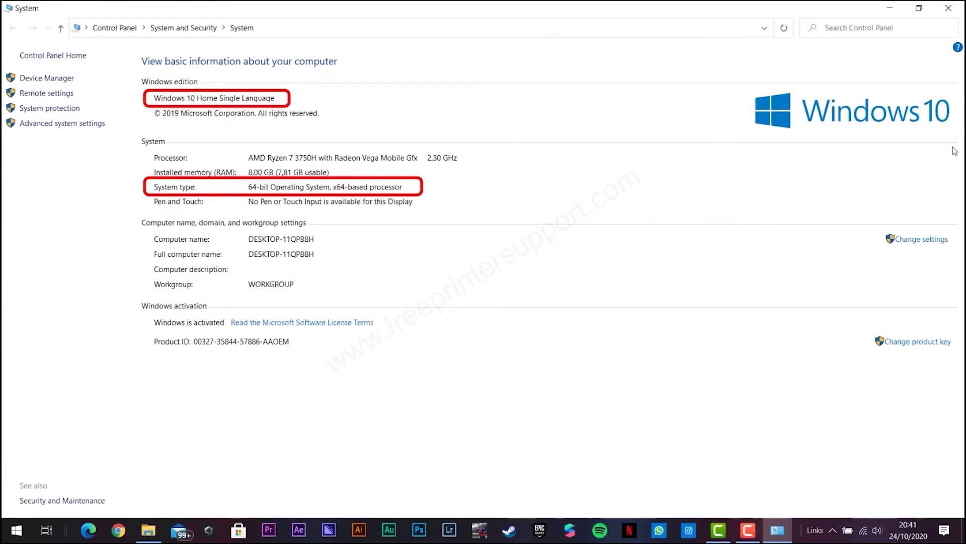
pyautogui.click(948, 7)
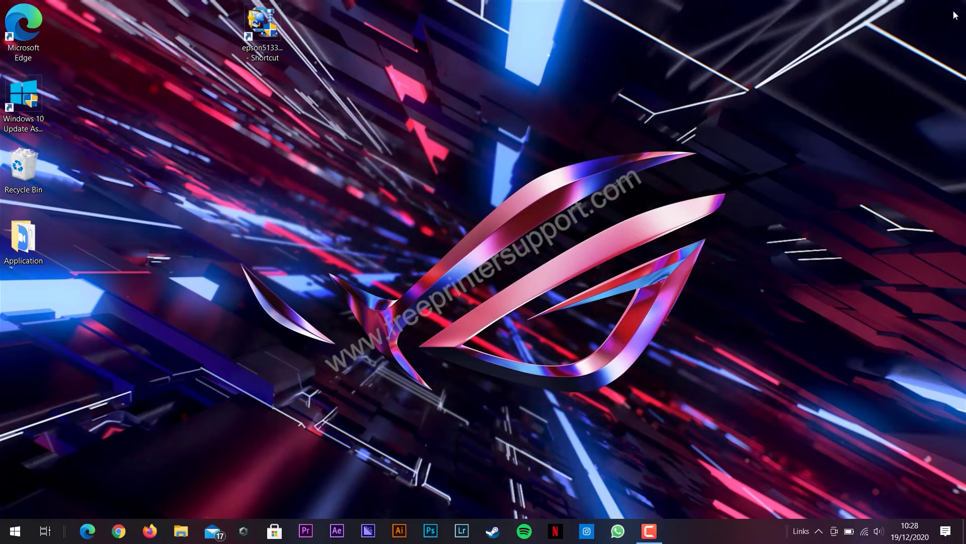
# Launch the Epson self-extracting installer and choose EPSON L565 Series as the printer model.
pyautogui.click(271, 46)
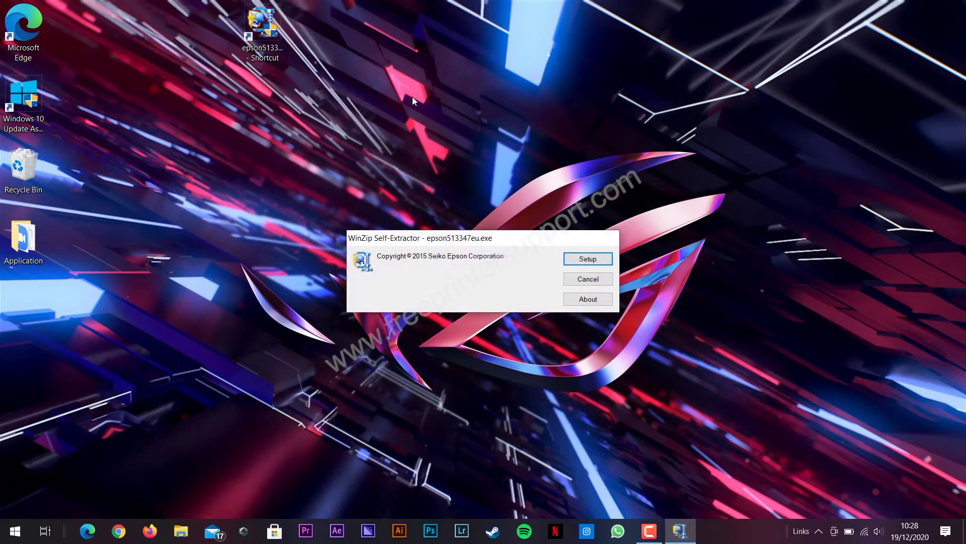
pyautogui.click(570, 257)
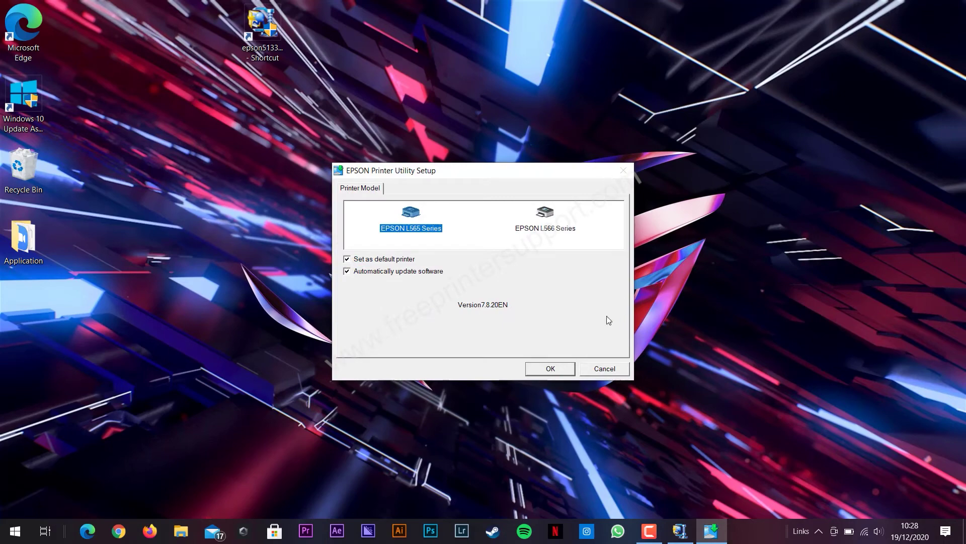
pyautogui.click(561, 371)
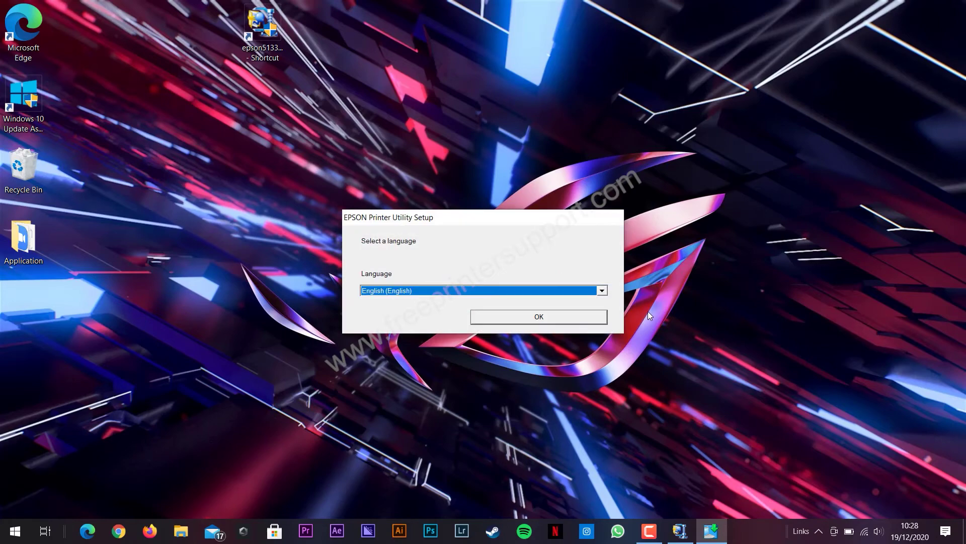
# Keep English as the setup language and accept the Epson license agreement.
pyautogui.click(597, 316)
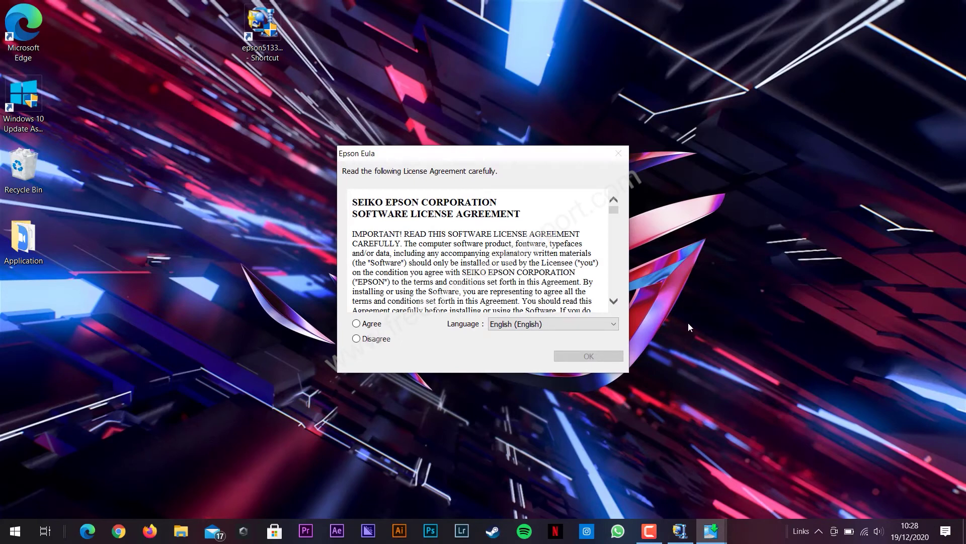
pyautogui.click(401, 325)
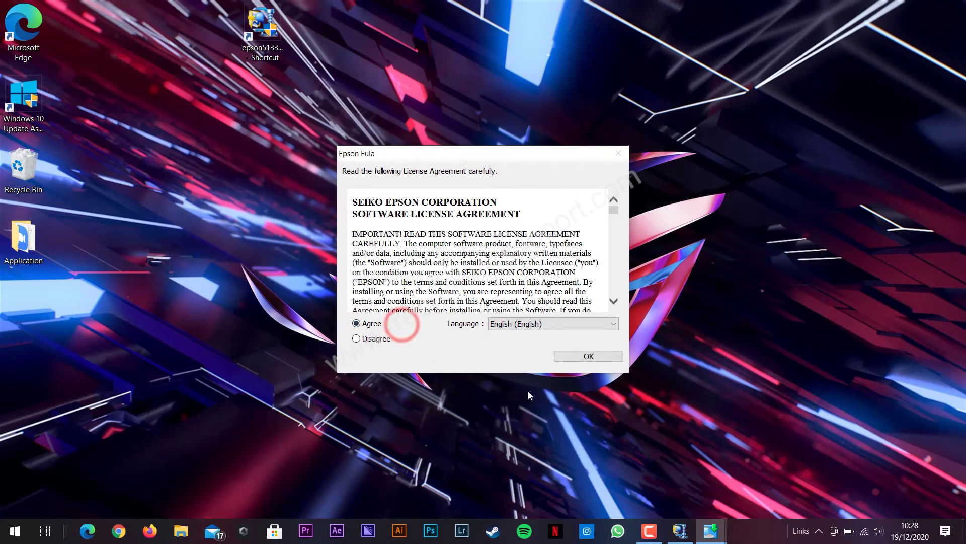
pyautogui.click(594, 361)
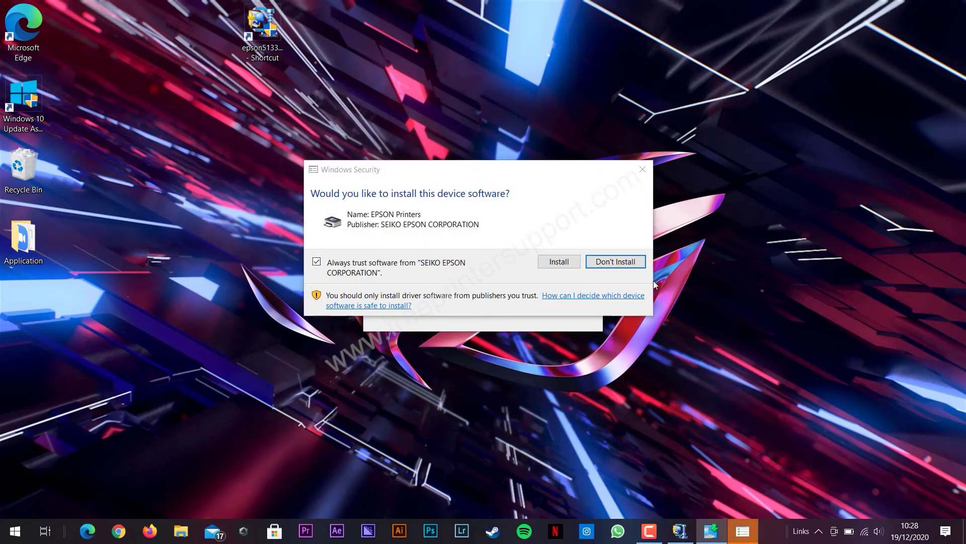
# Allow the Epson device software, choose 'No: USB connection' and acknowledge the successful installation.
pyautogui.click(573, 260)
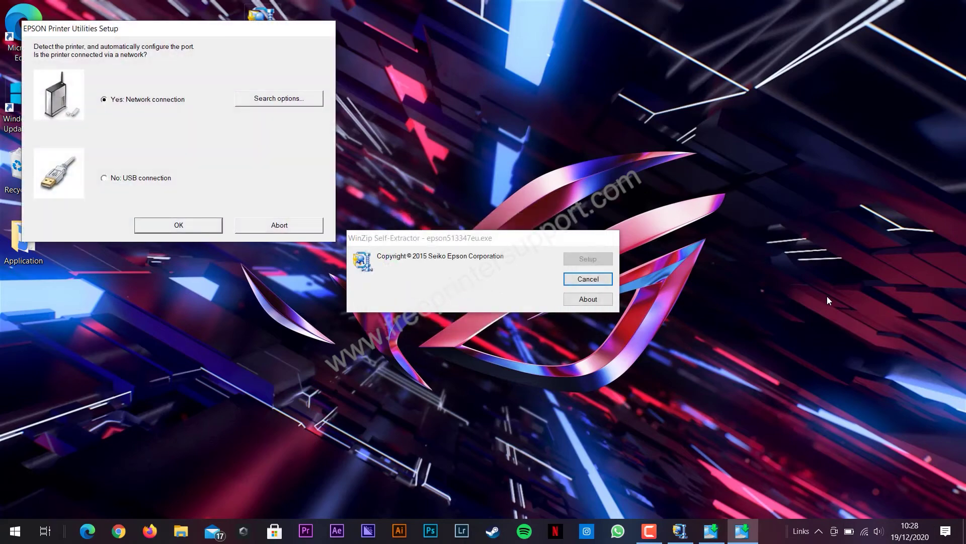
pyautogui.click(154, 179)
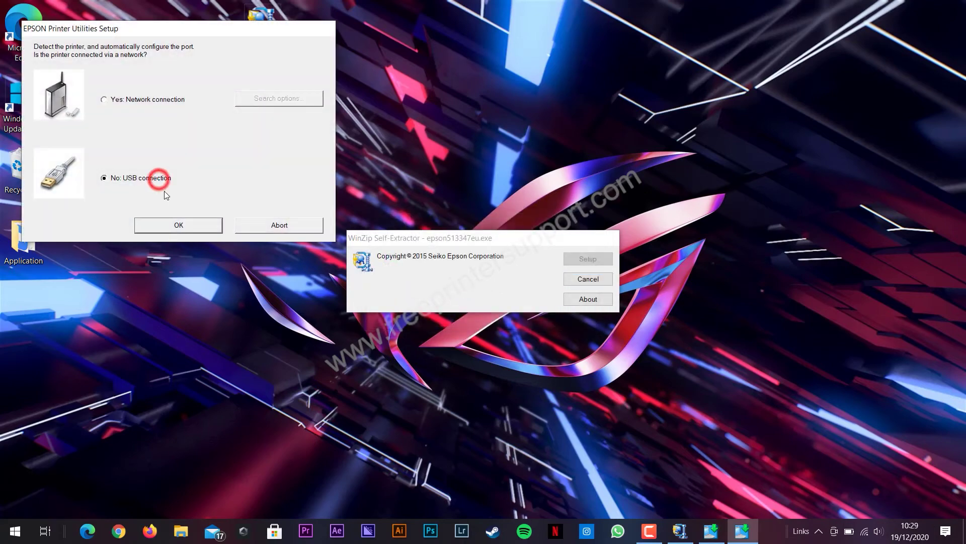
pyautogui.click(188, 226)
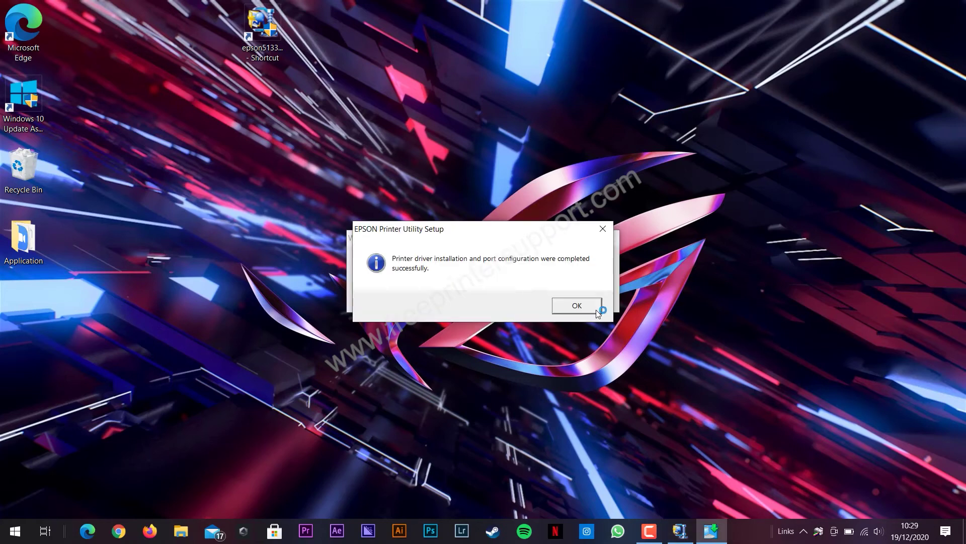
pyautogui.click(598, 309)
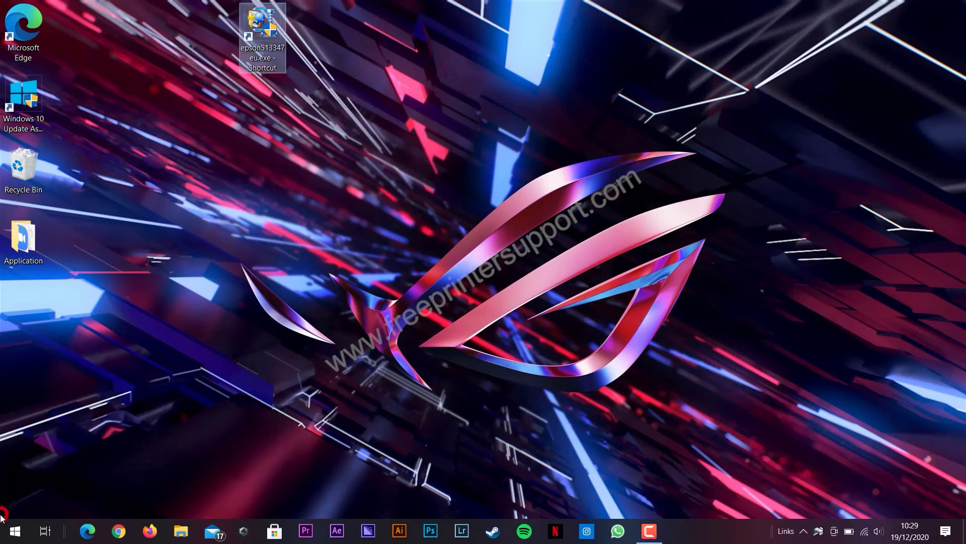
# Show Settings > Devices > Printers & scanners, where EPSON L565 Series is listed.
pyautogui.click(9, 529)
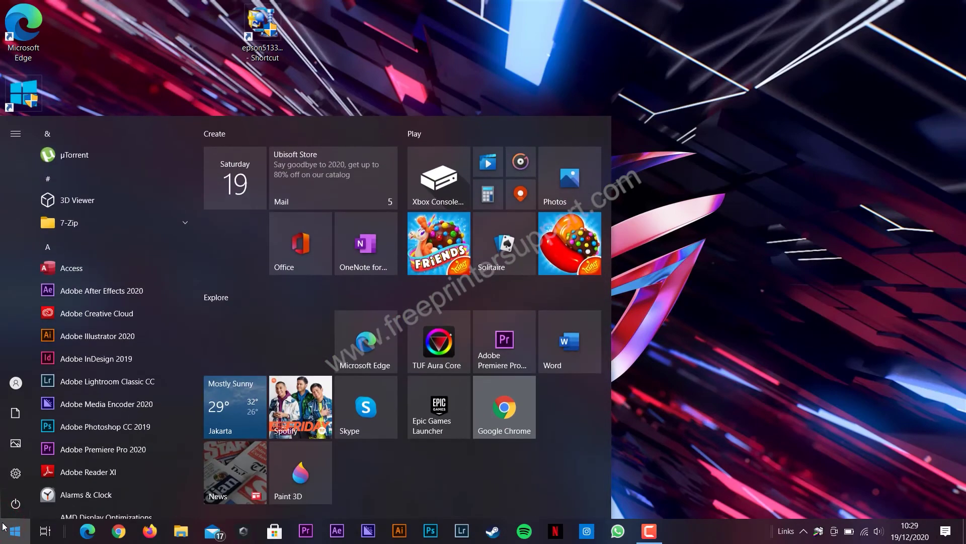
pyautogui.click(14, 480)
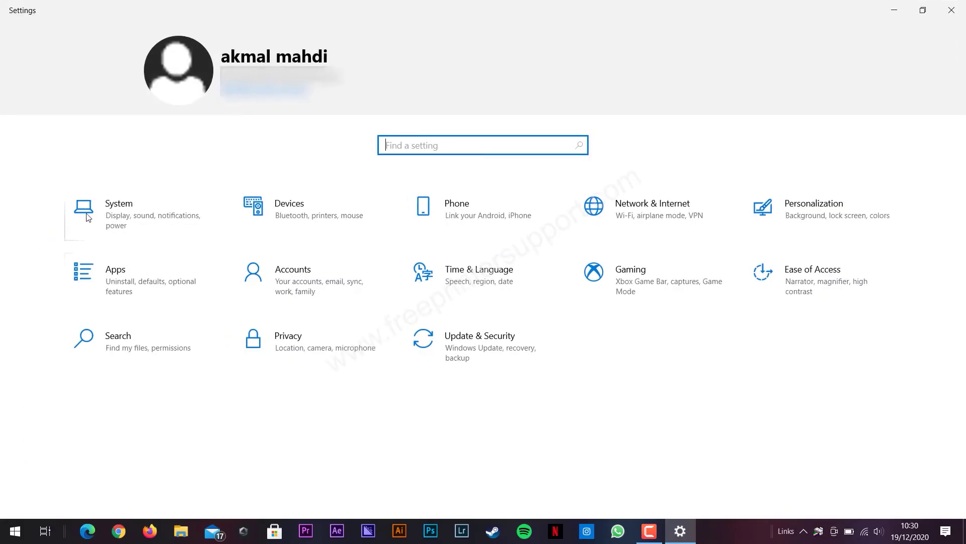
pyautogui.click(320, 215)
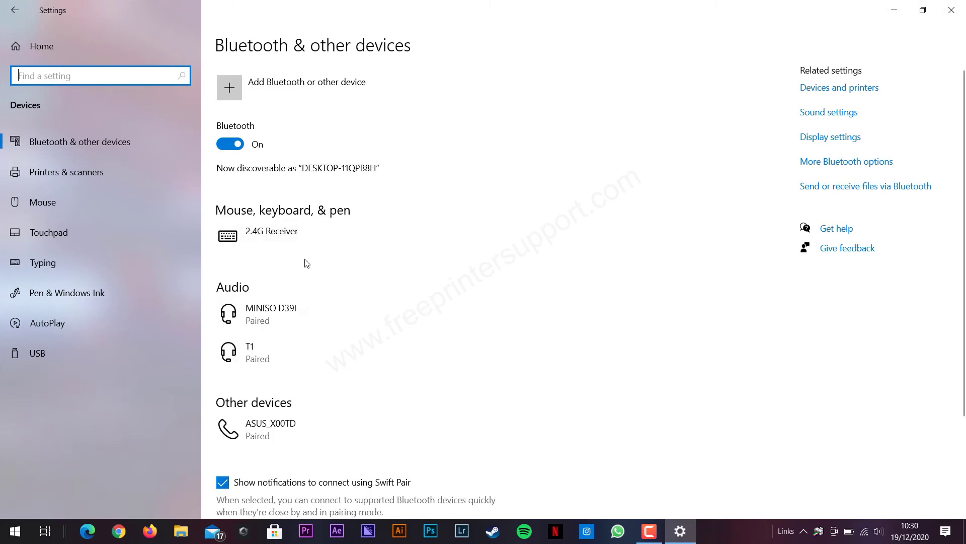
pyautogui.click(143, 178)
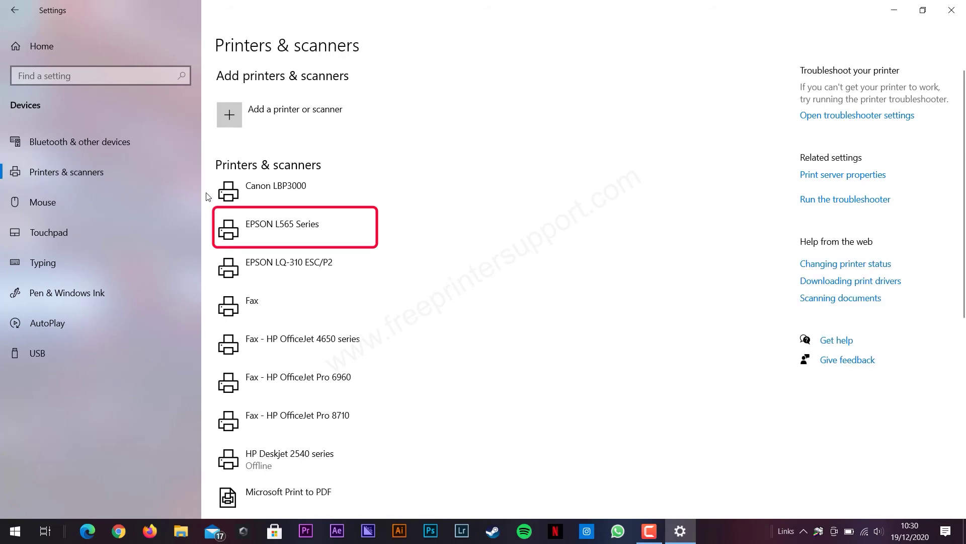